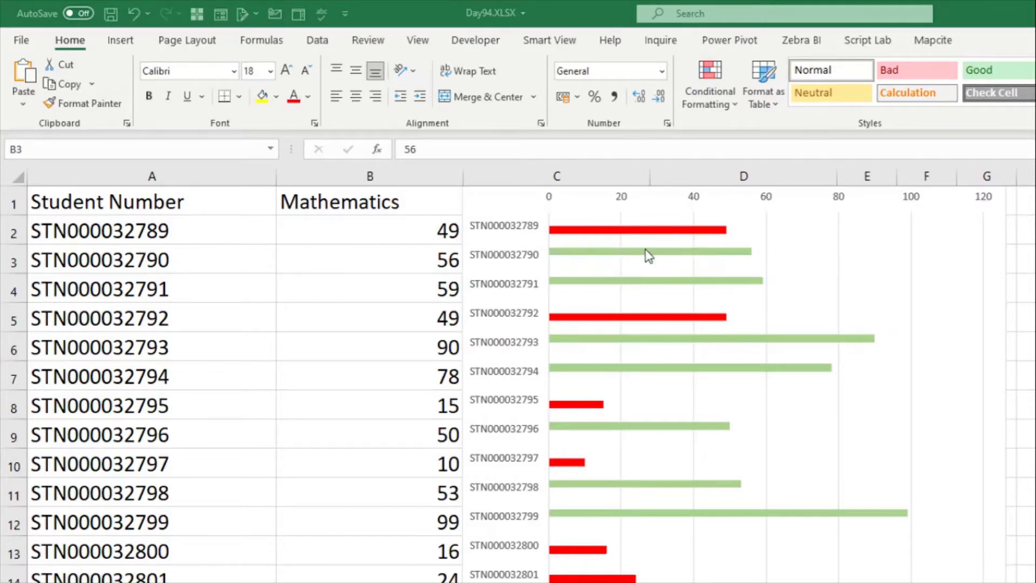
mouse_move(582, 236)
click(415, 249)
click(359, 222)
click(371, 176)
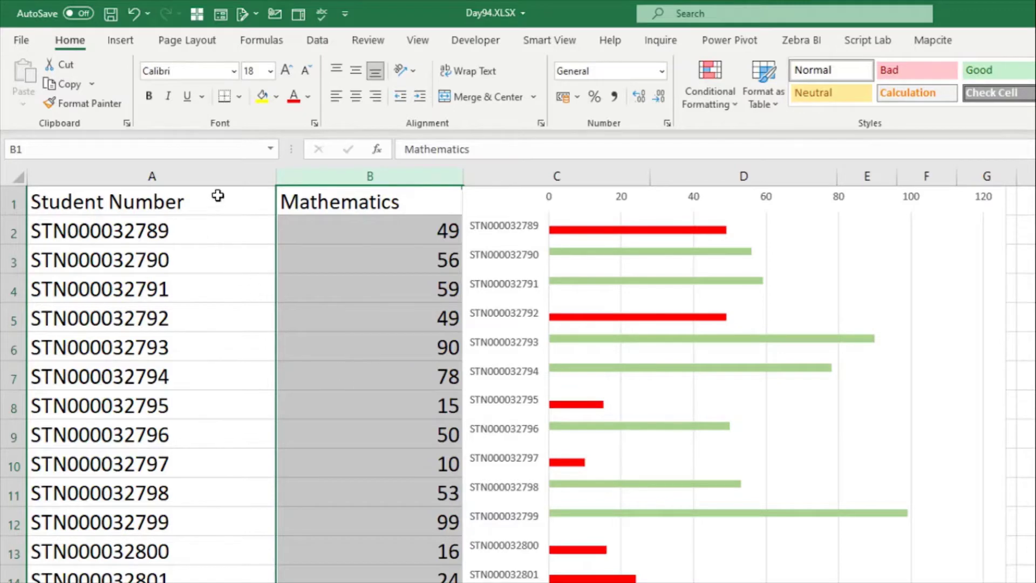
click(216, 175)
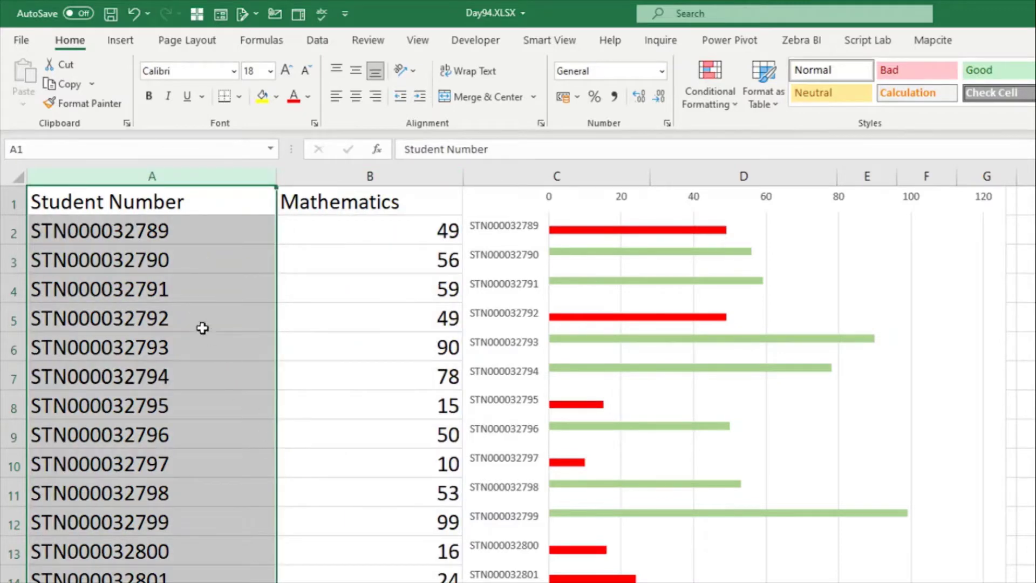
Insert a 2-D clustered bar chart from the Student Number and Mathematics data in columns A and B.
click(138, 201)
key(ctrl+shift+Right)
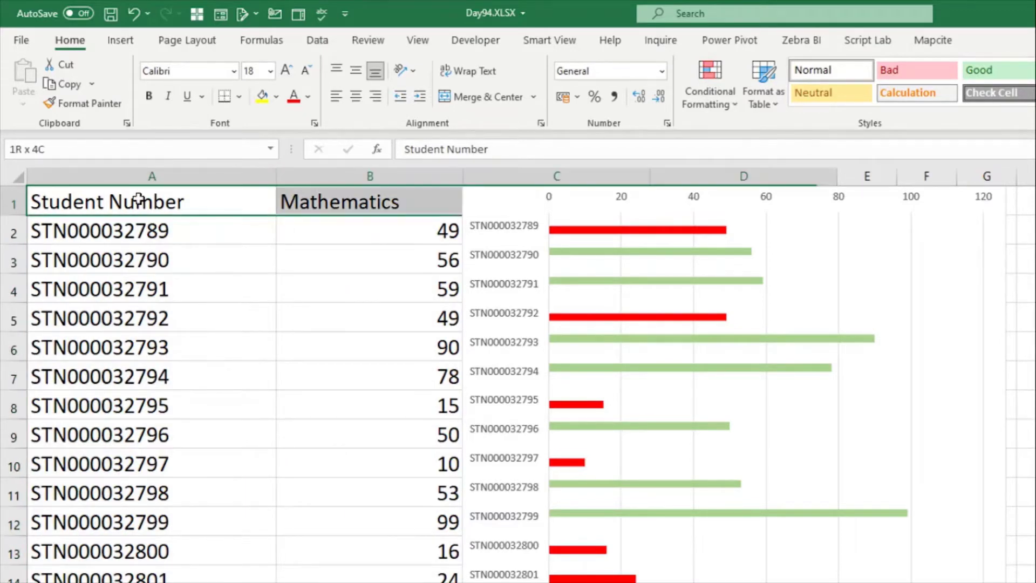
key(ctrl+shift+Down)
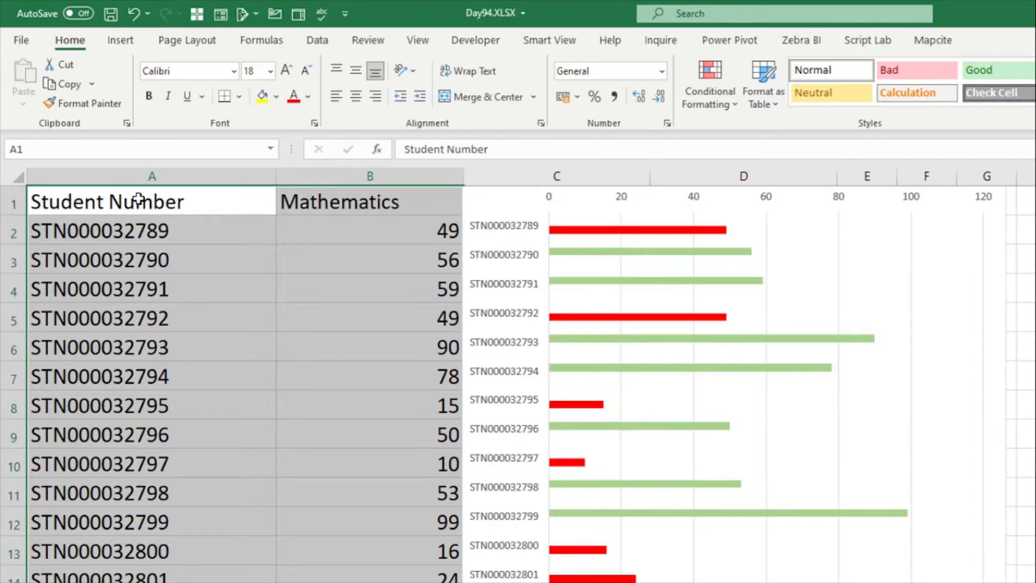
click(128, 41)
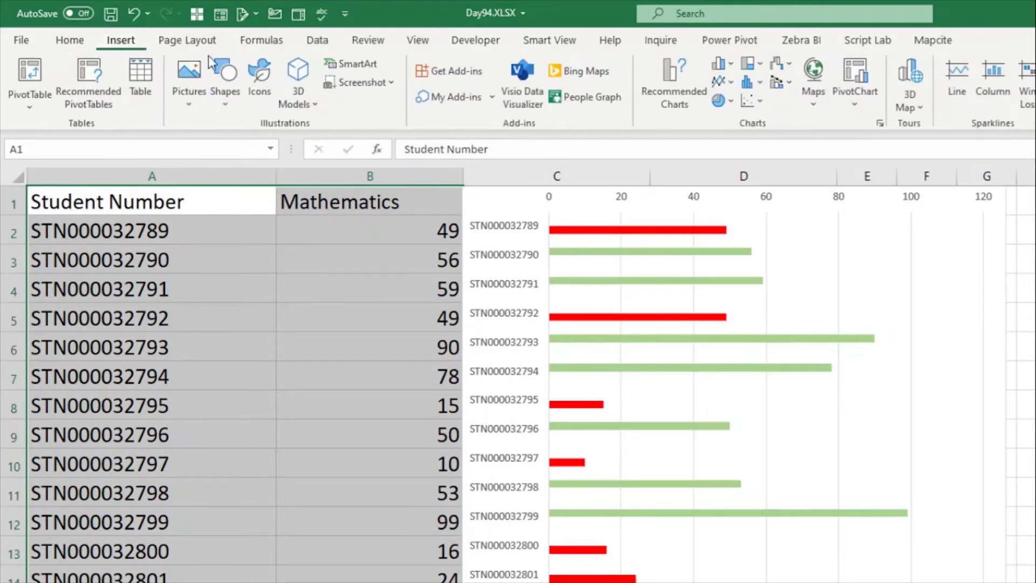
click(722, 64)
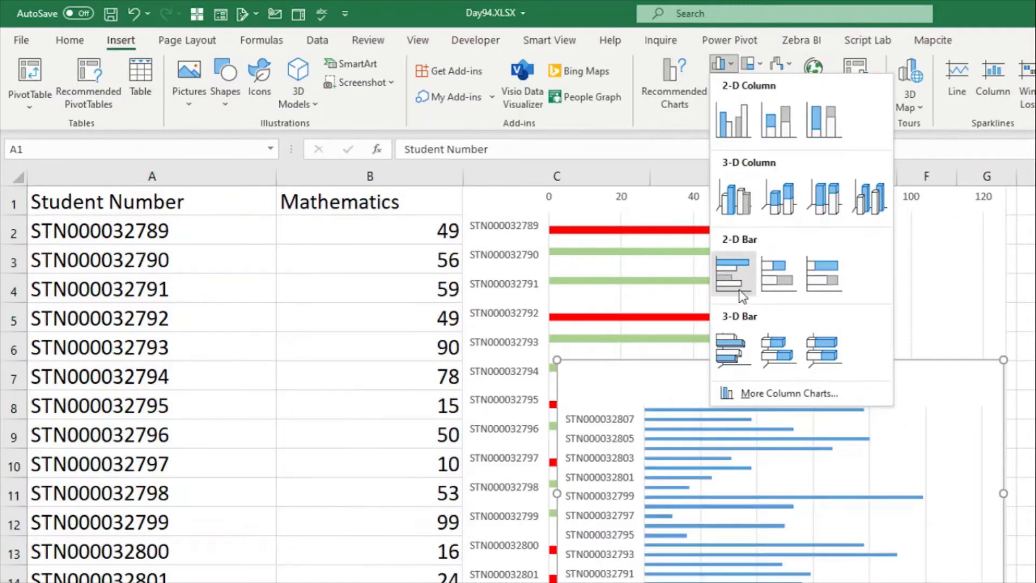
click(734, 276)
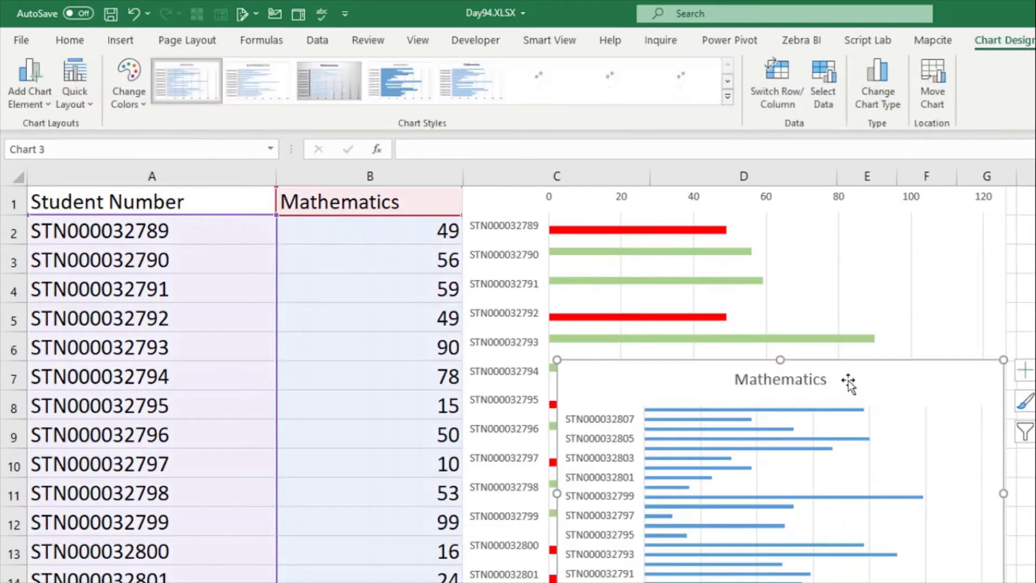
Move the new Mathematics chart to the free area beyond the existing chart and make it taller.
drag(851, 382, 1035, 209)
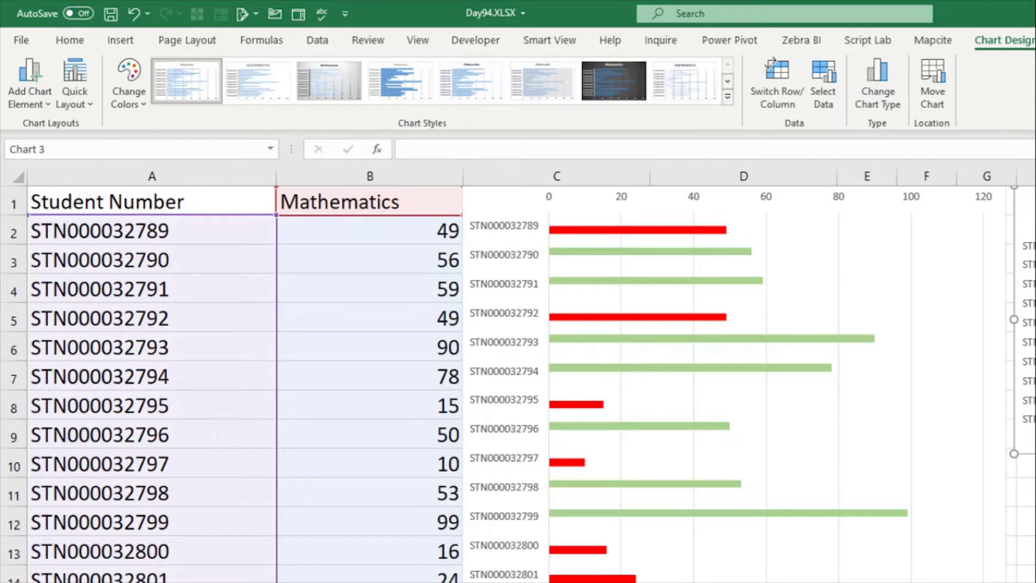
drag(1035, 454, 1035, 582)
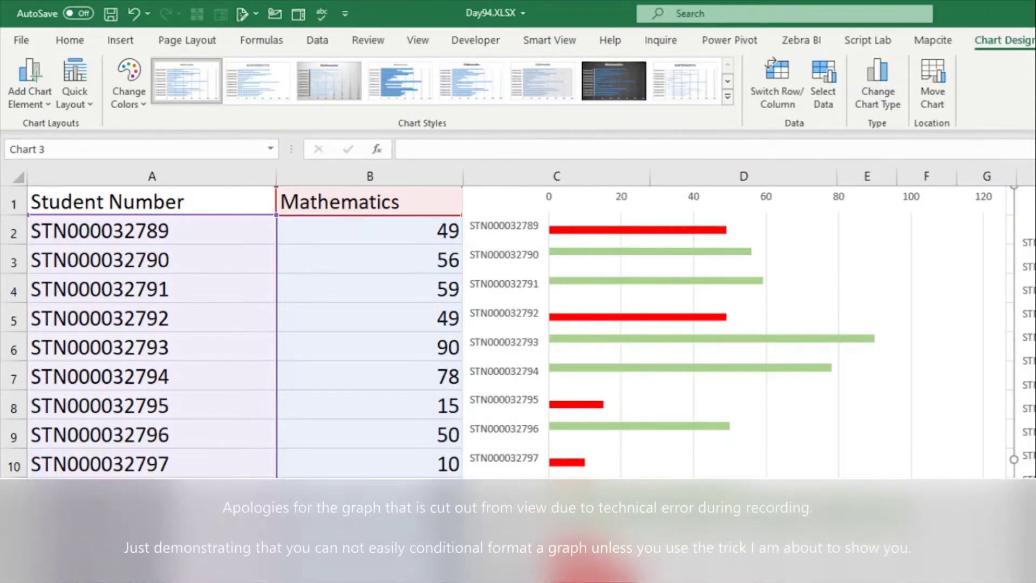
click(1035, 337)
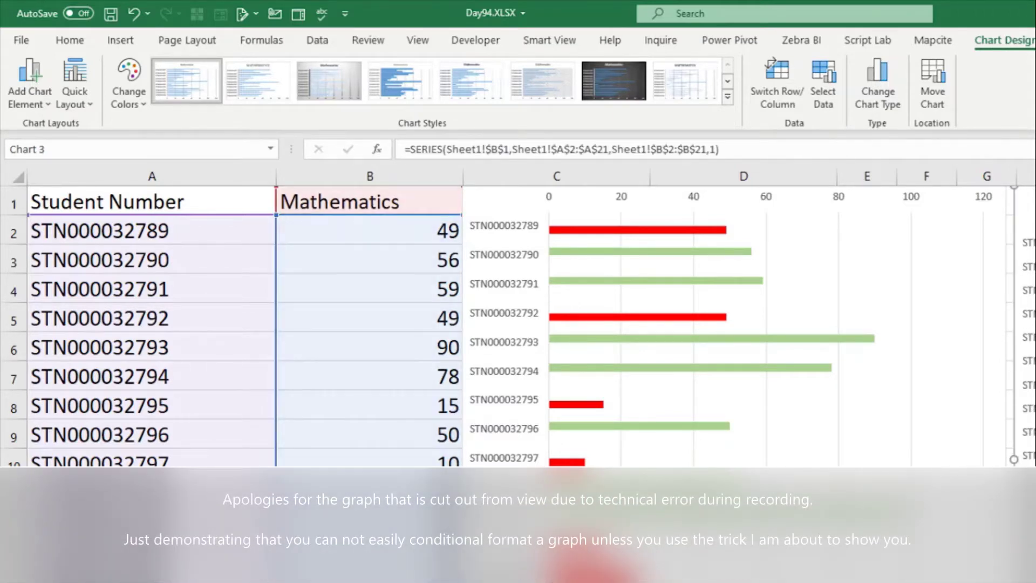
click(444, 229)
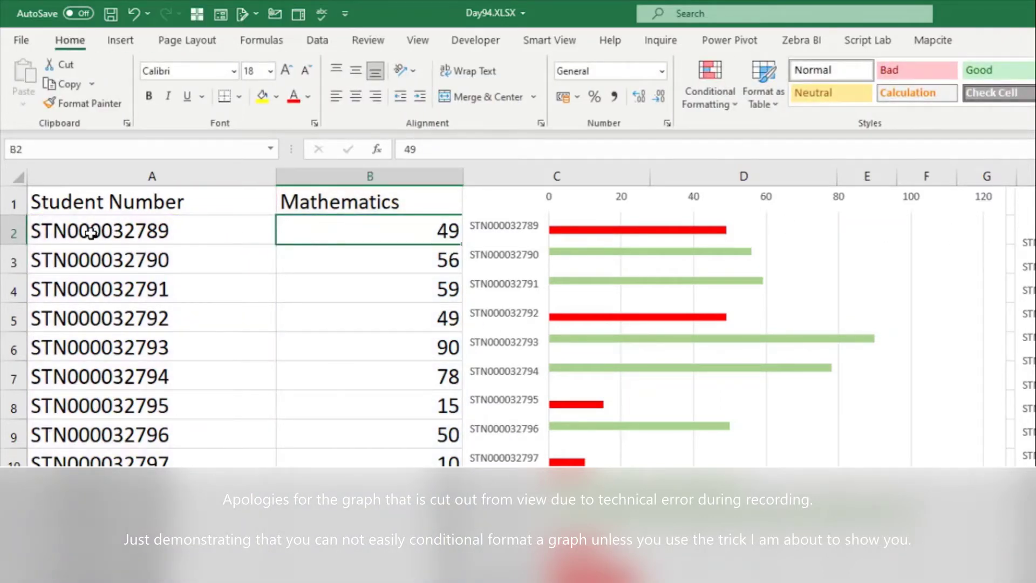
click(447, 262)
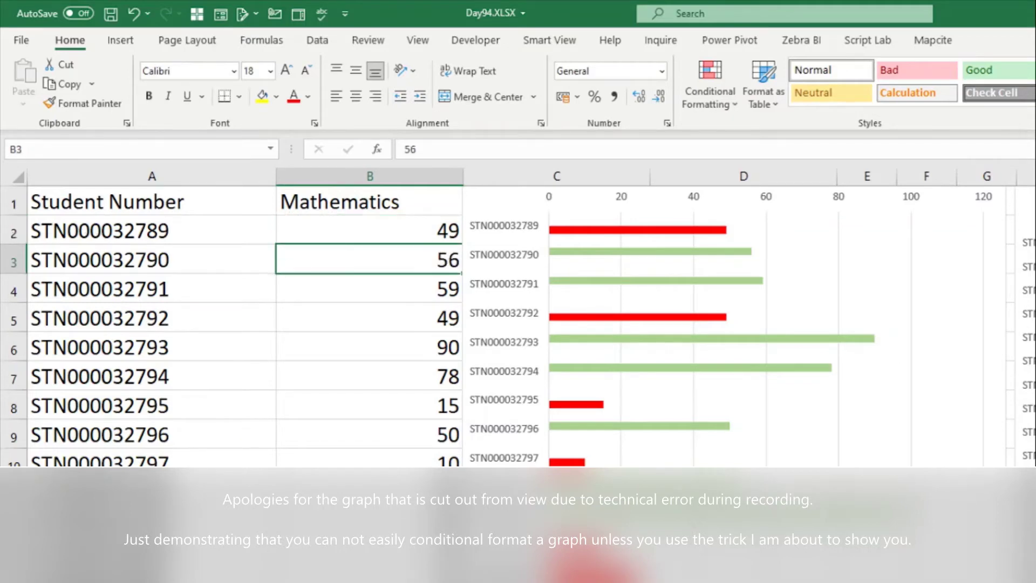
click(1034, 324)
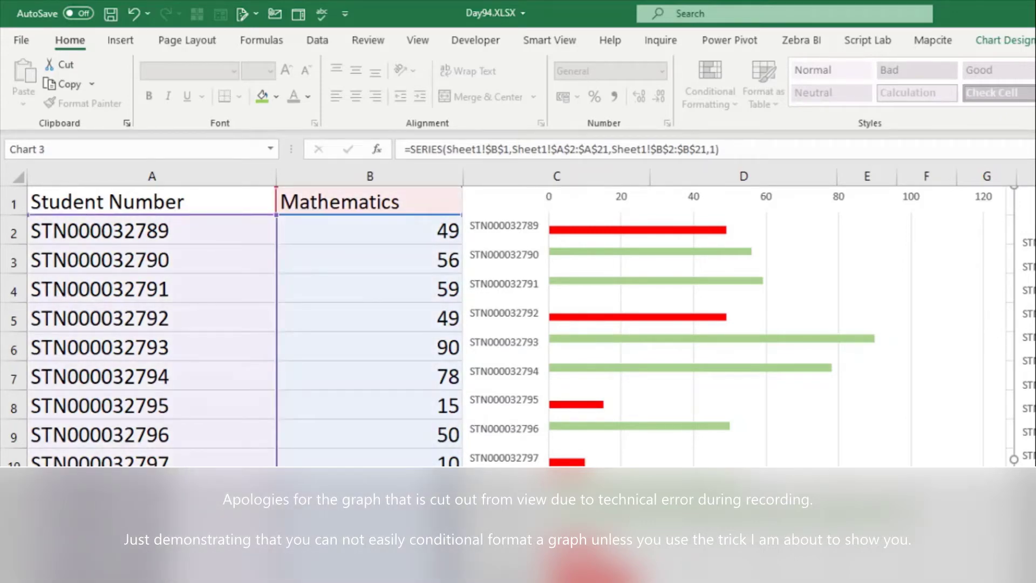
key(Escape)
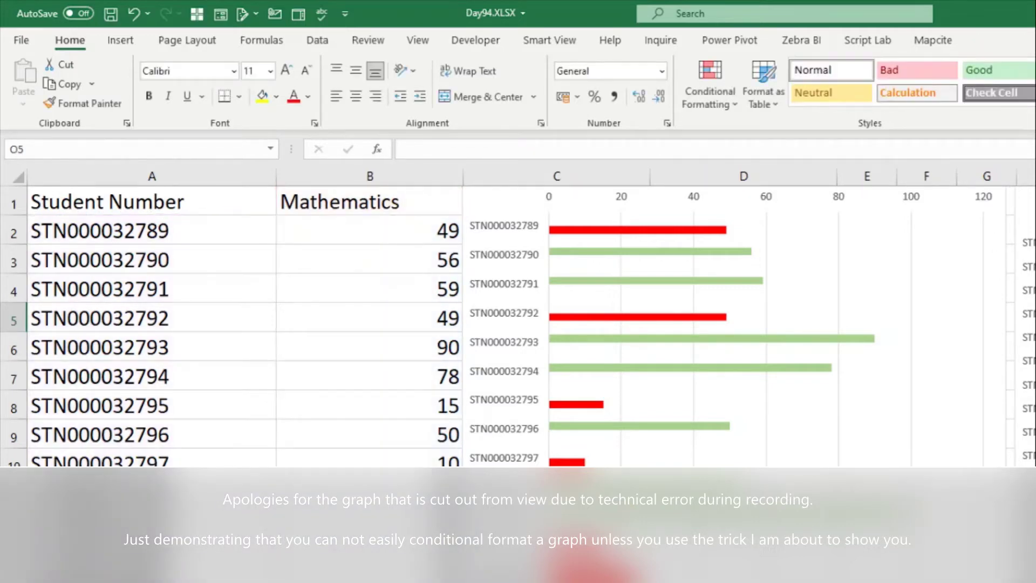
Try a Mathematics mark of 50 in cell B20, and restore it to 38.
click(370, 580)
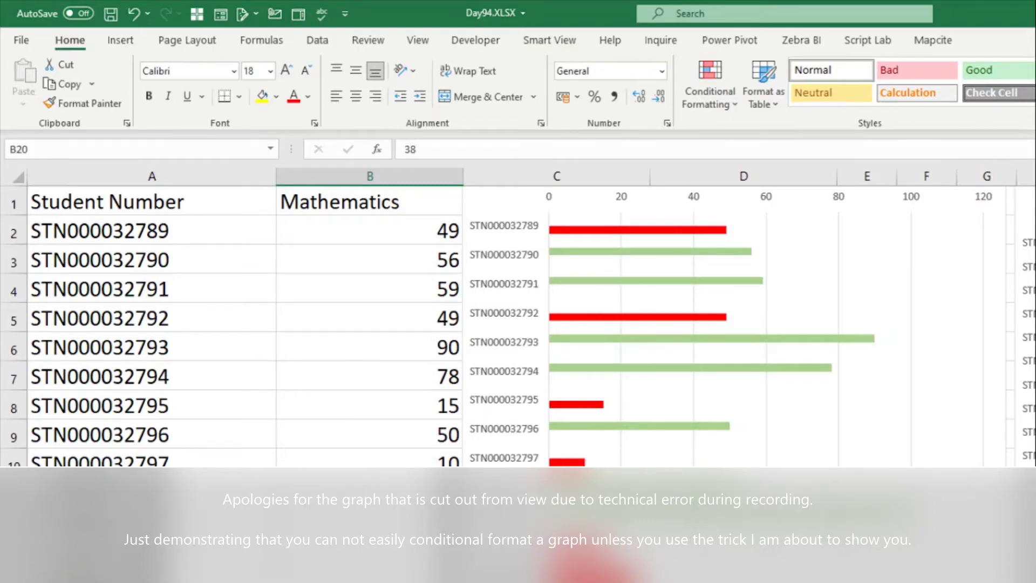
text(50)
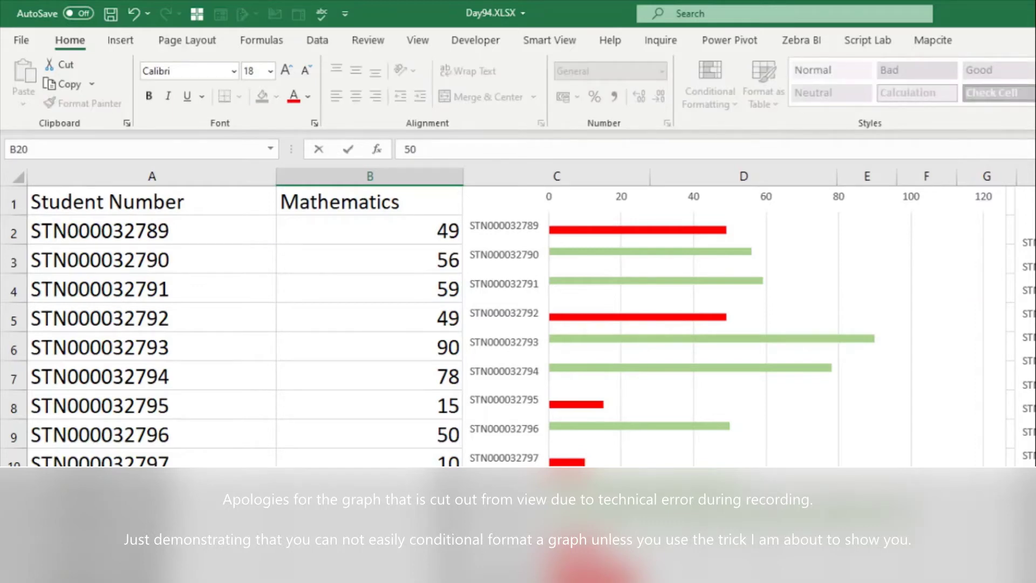
key(Return)
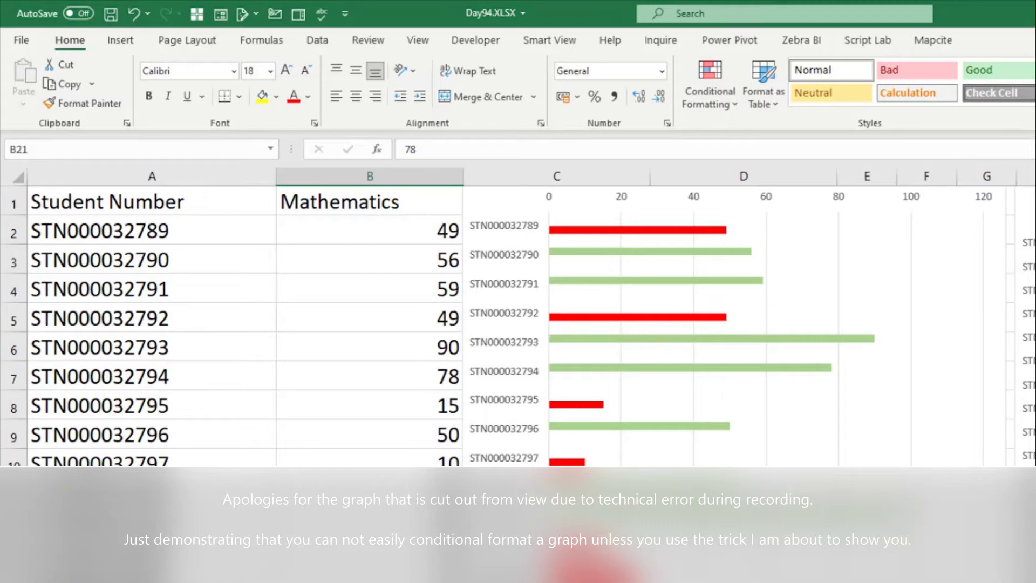
text(38)
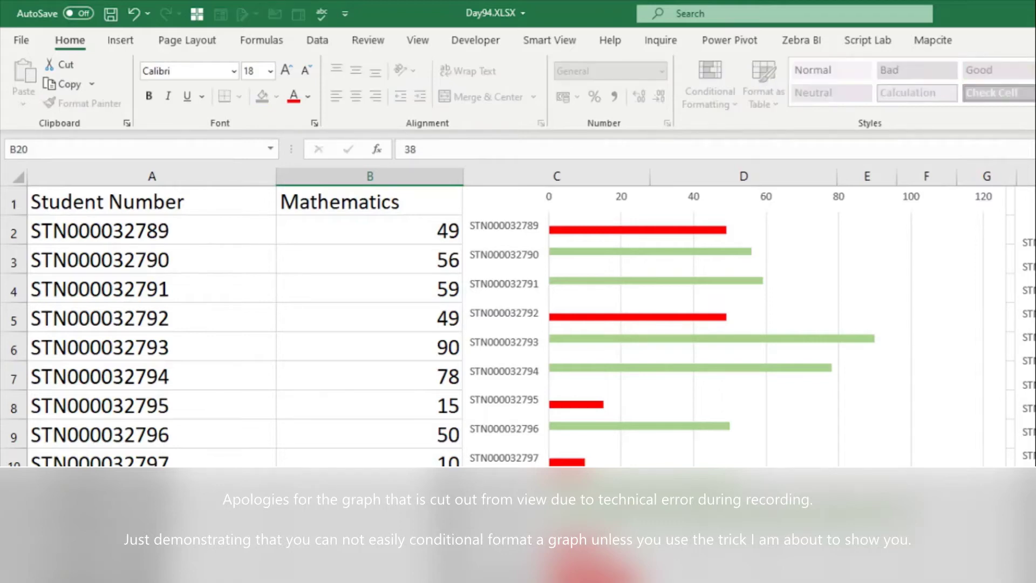
key(Return)
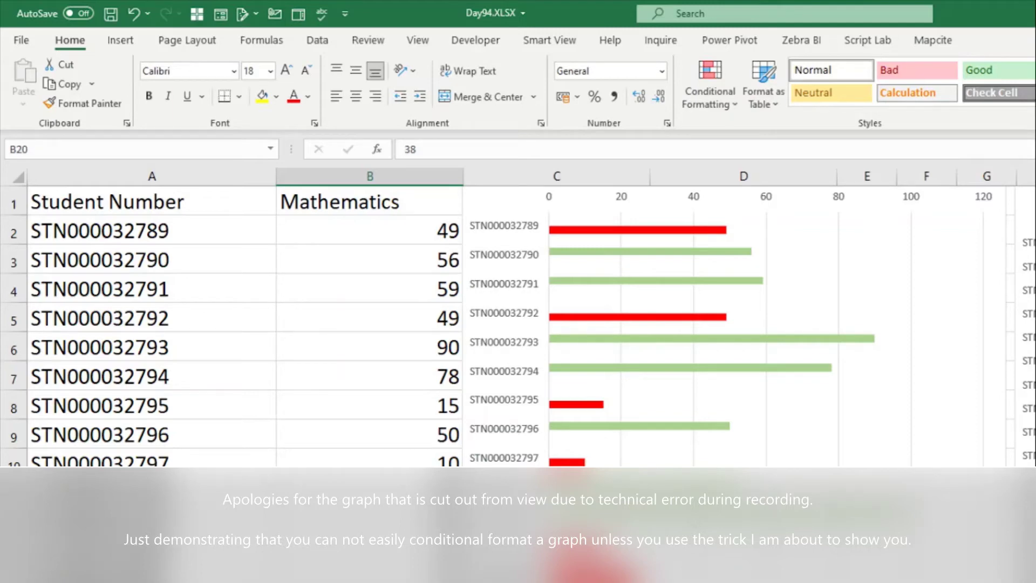
Set the Mathematics mark in cell B20 to 50 and the mark in B8 to 75.
text(50)
key(Return)
click(432, 401)
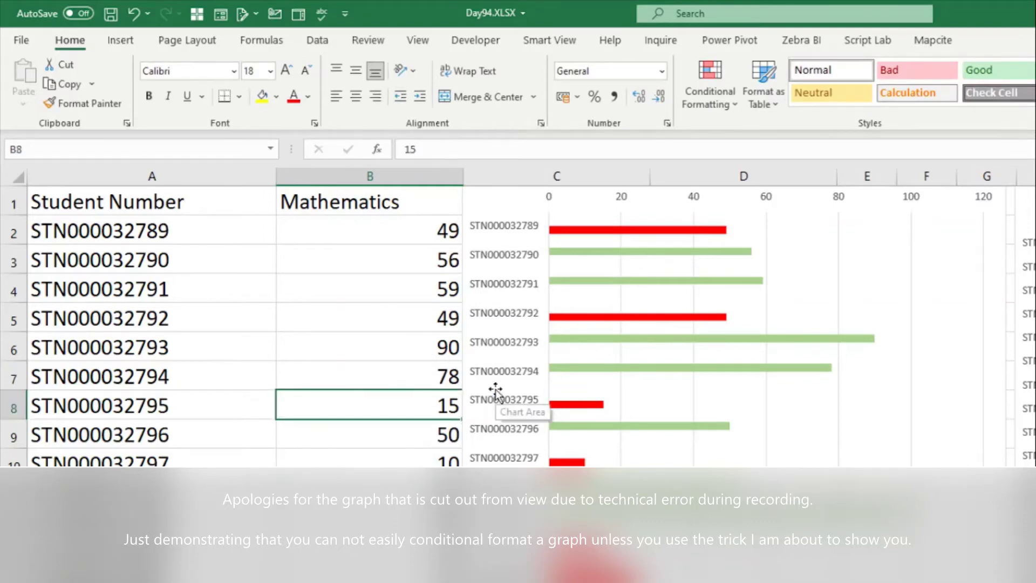
text(75)
key(Return)
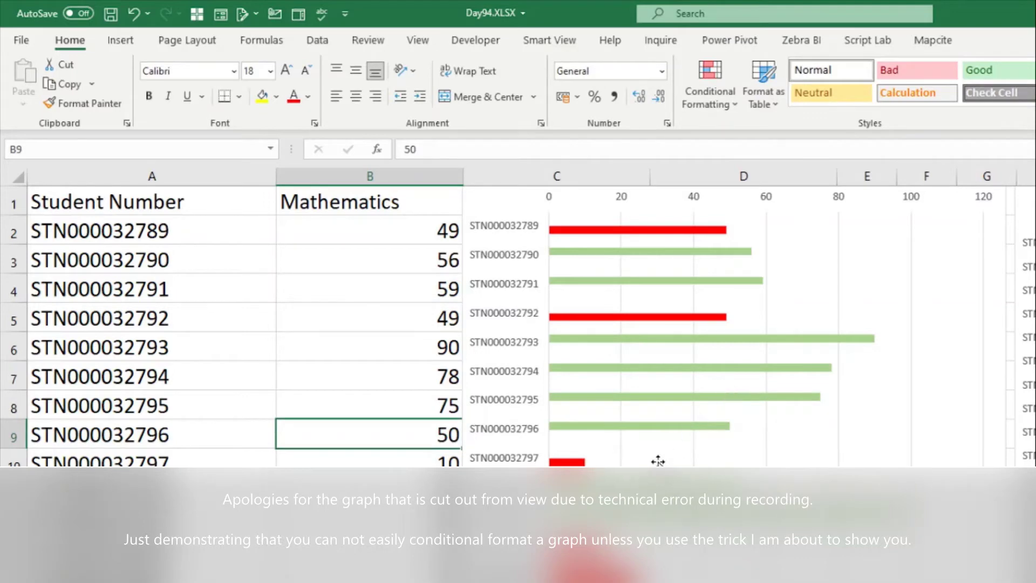
click(1028, 215)
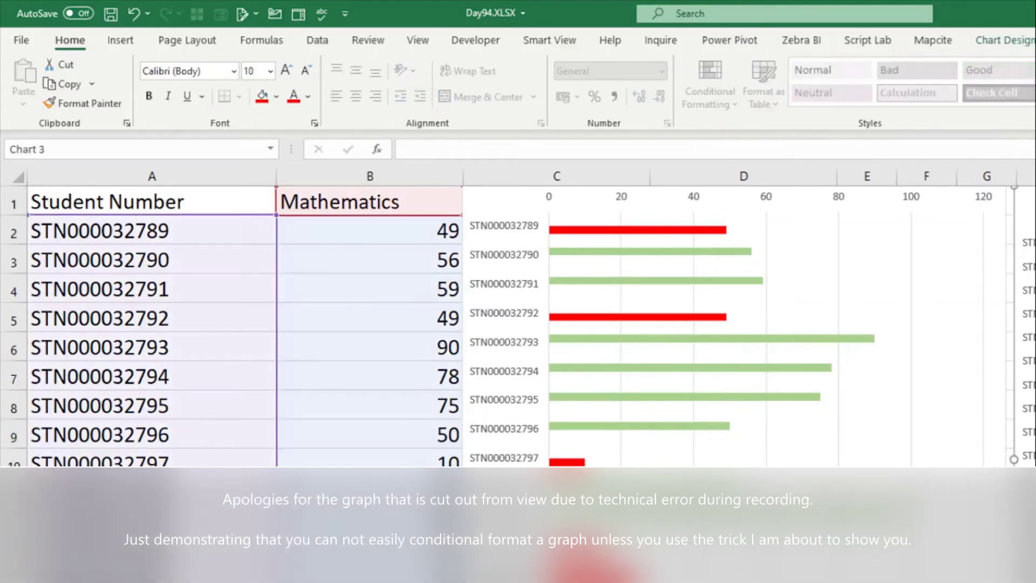
key(Escape)
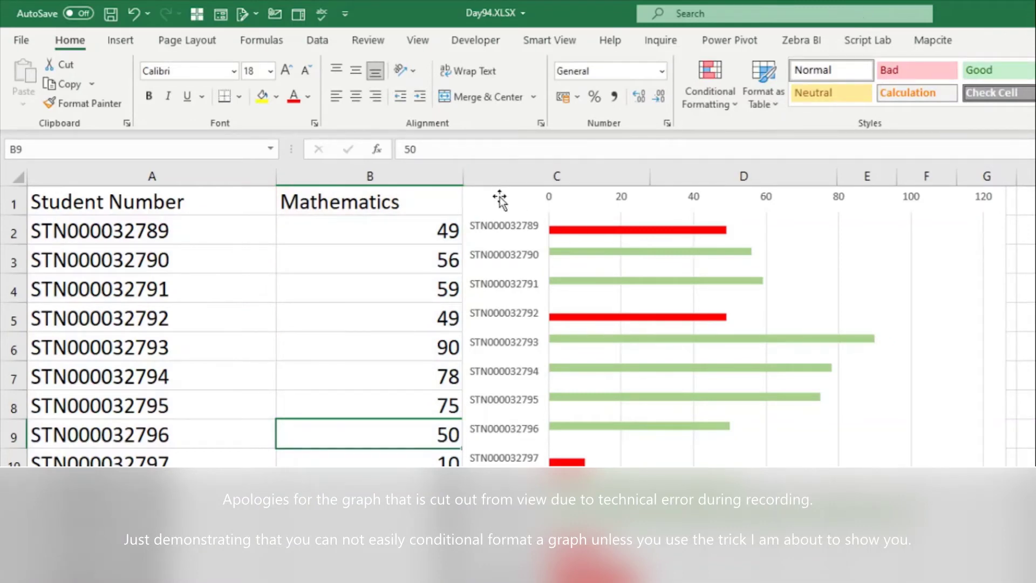
Move the red-and-green bar chart off columns C and D so that it sits beyond the Fail column.
drag(496, 195, 910, 189)
click(788, 247)
Examine the IF formula in the first Pass cell, C2, and its logical test, true value and false value in Function Arguments.
click(574, 229)
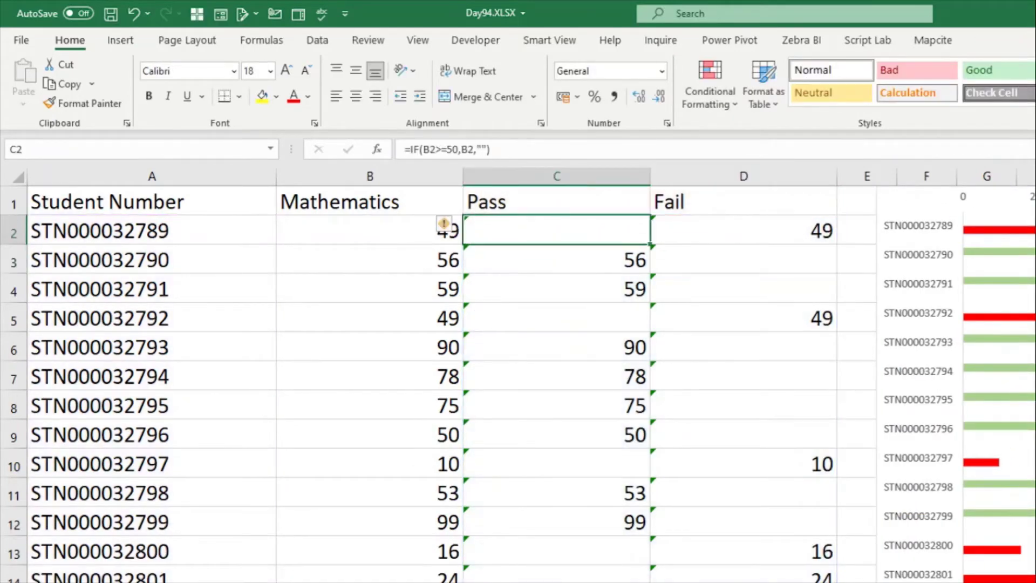
click(392, 229)
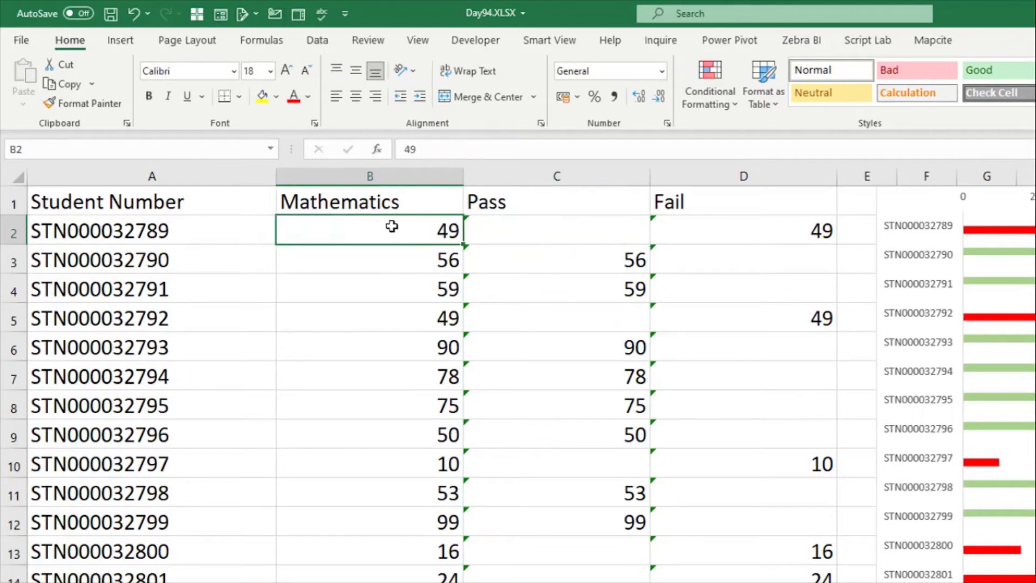
click(551, 230)
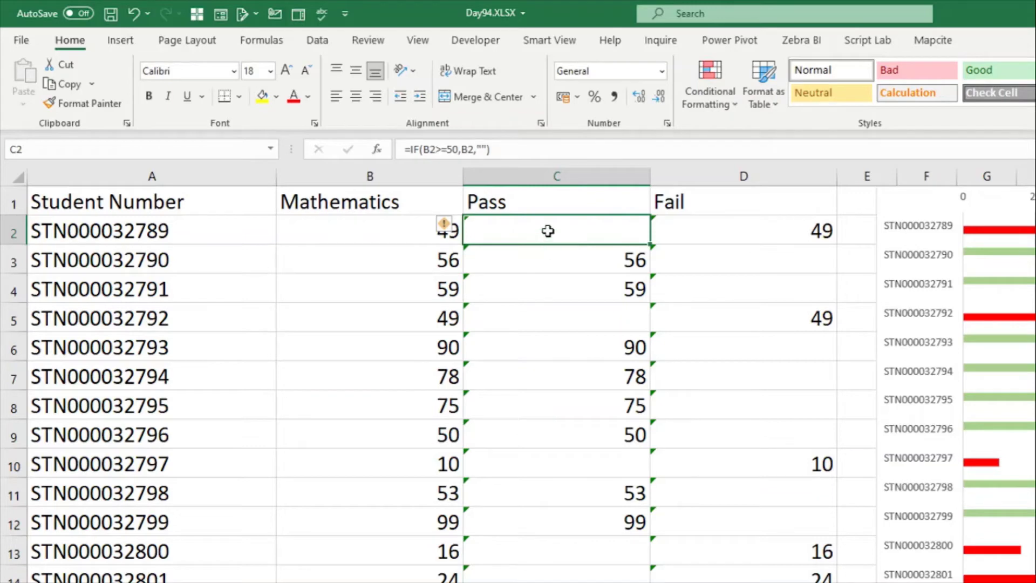
double_click(527, 224)
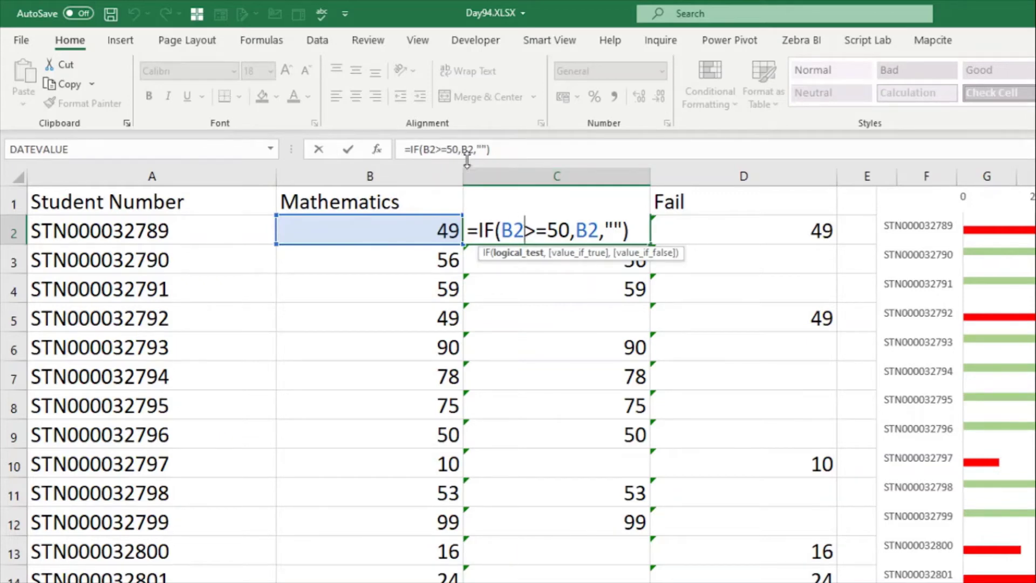
key(Escape)
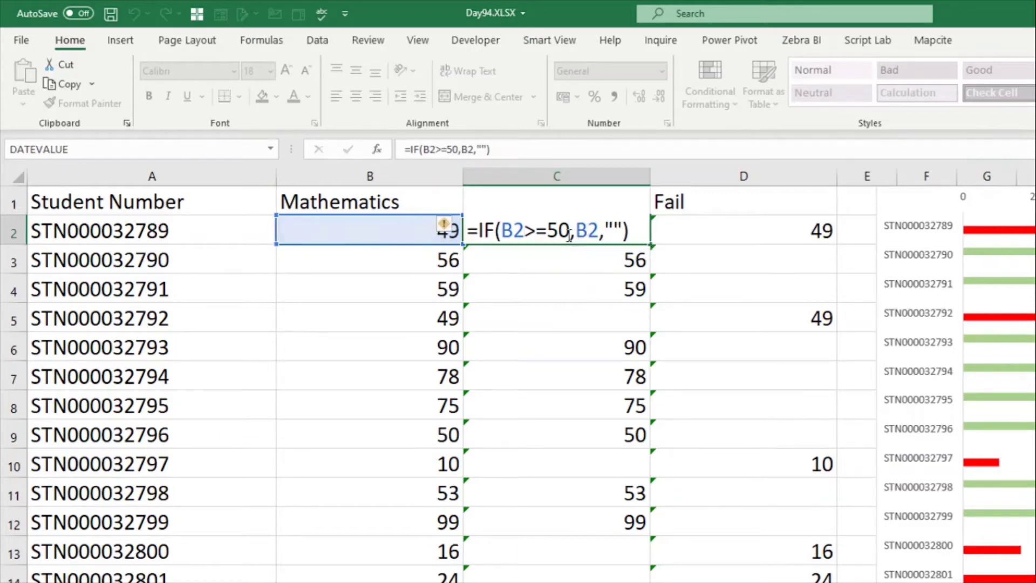
click(482, 149)
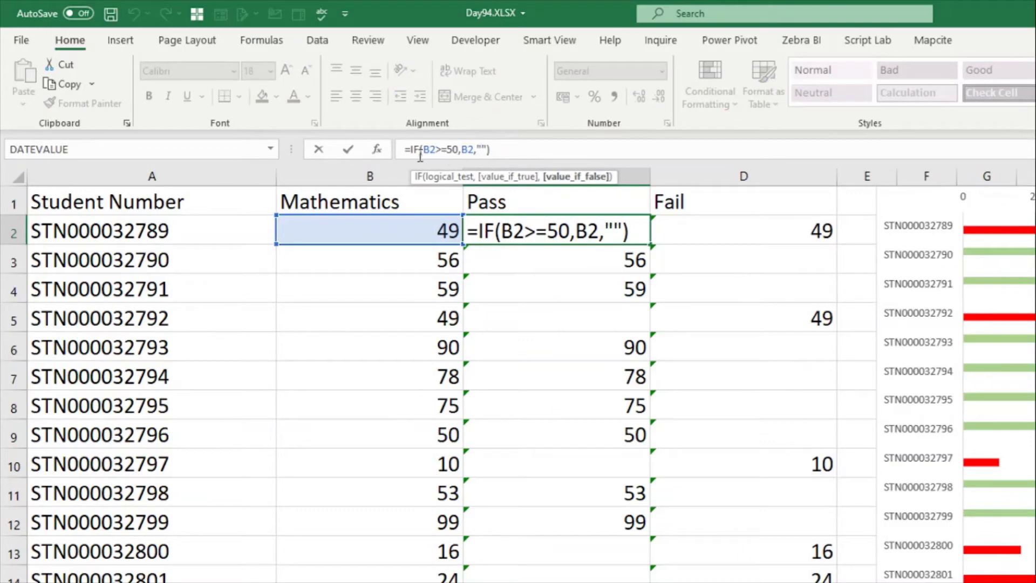
click(377, 149)
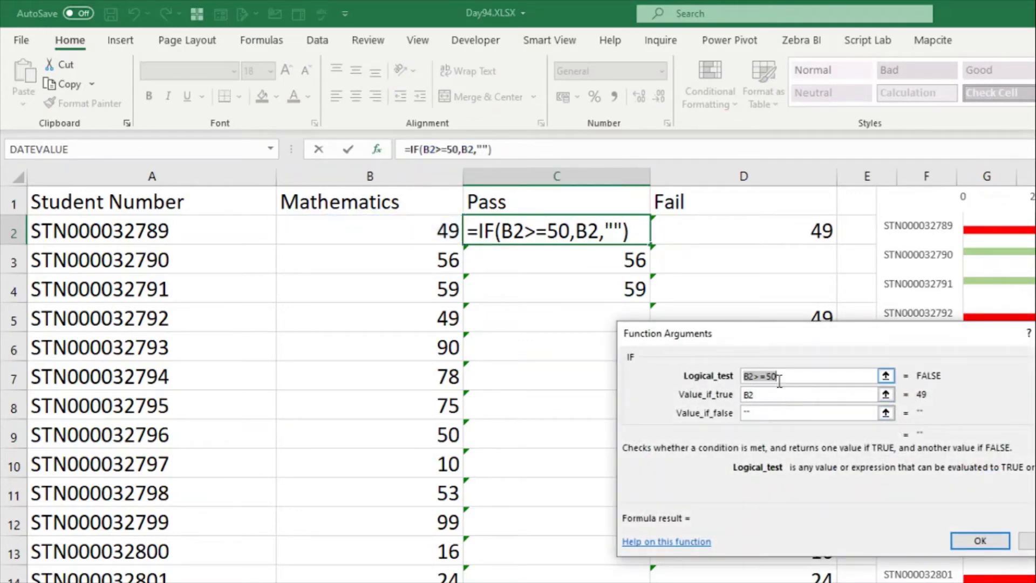
click(756, 378)
click(760, 397)
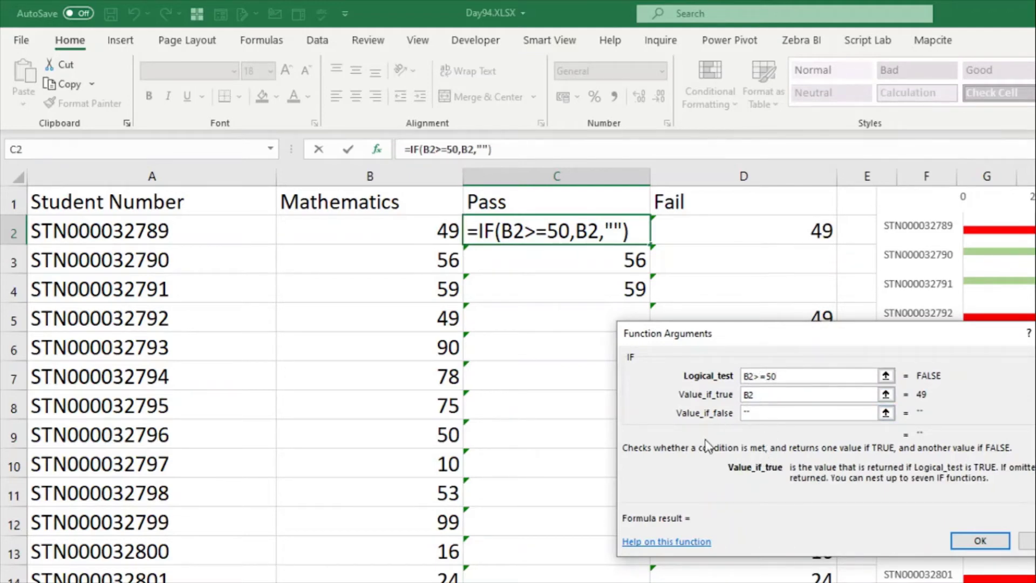
click(750, 415)
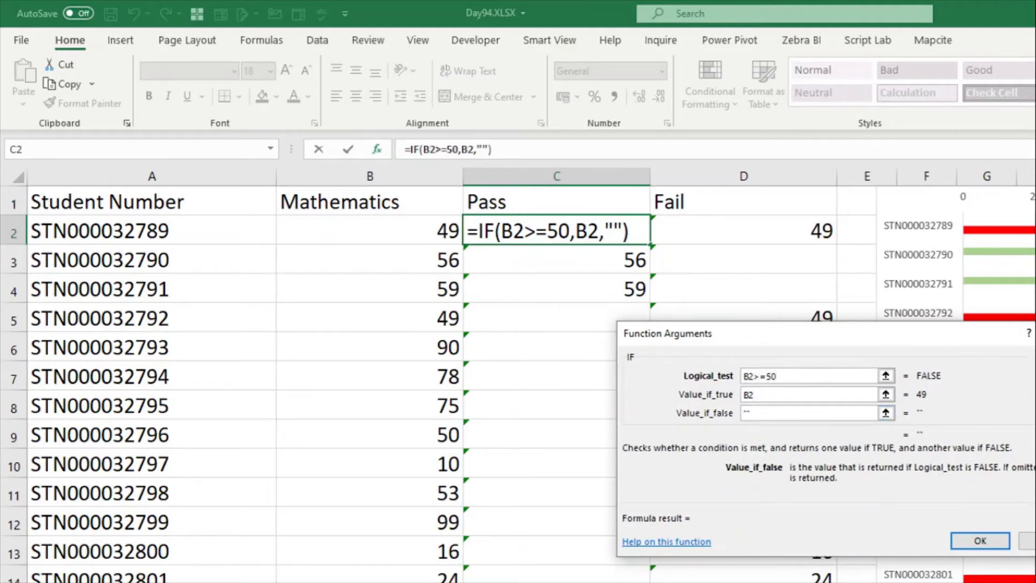
key(Return)
Examine the IF formula in the first Fail cell, D2.
click(783, 233)
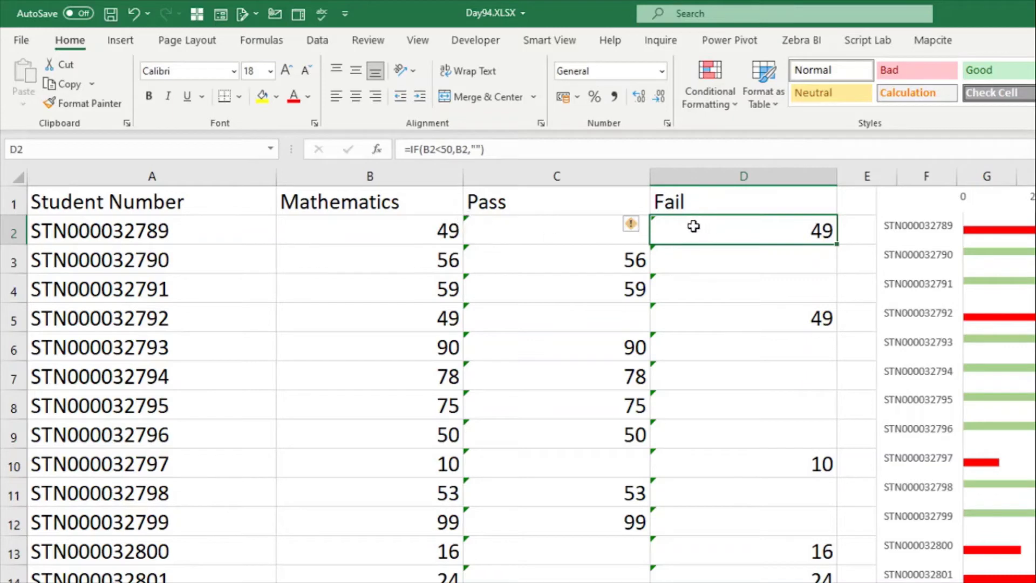
click(475, 150)
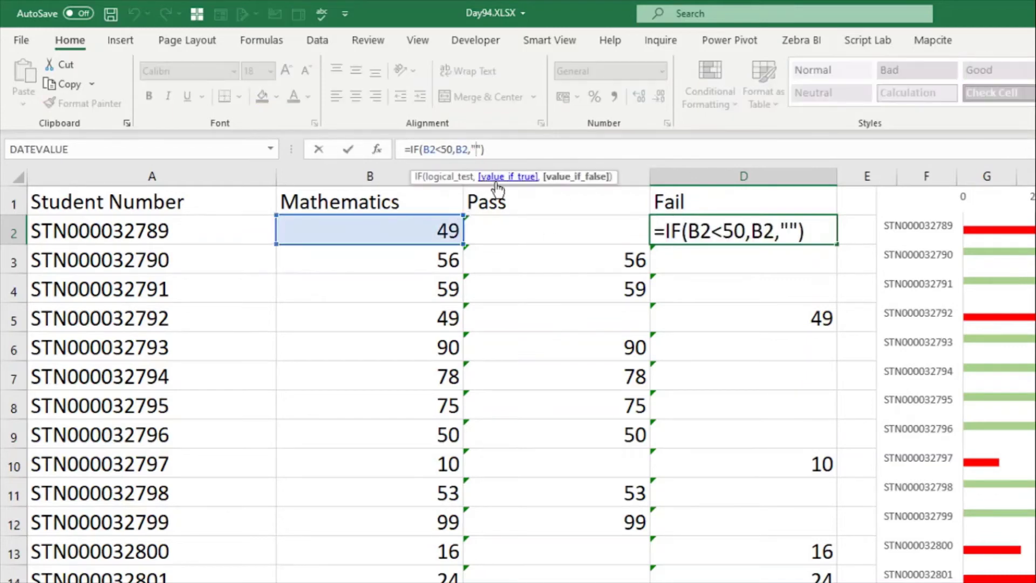
key(Return)
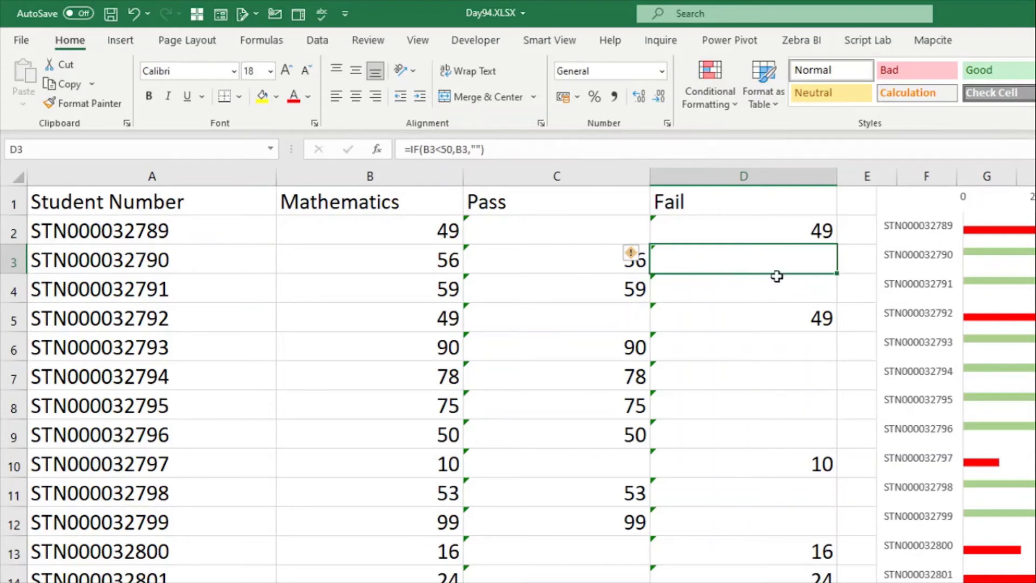
Set the Mathematics mark of the first student in cell B2 to 51.
click(791, 230)
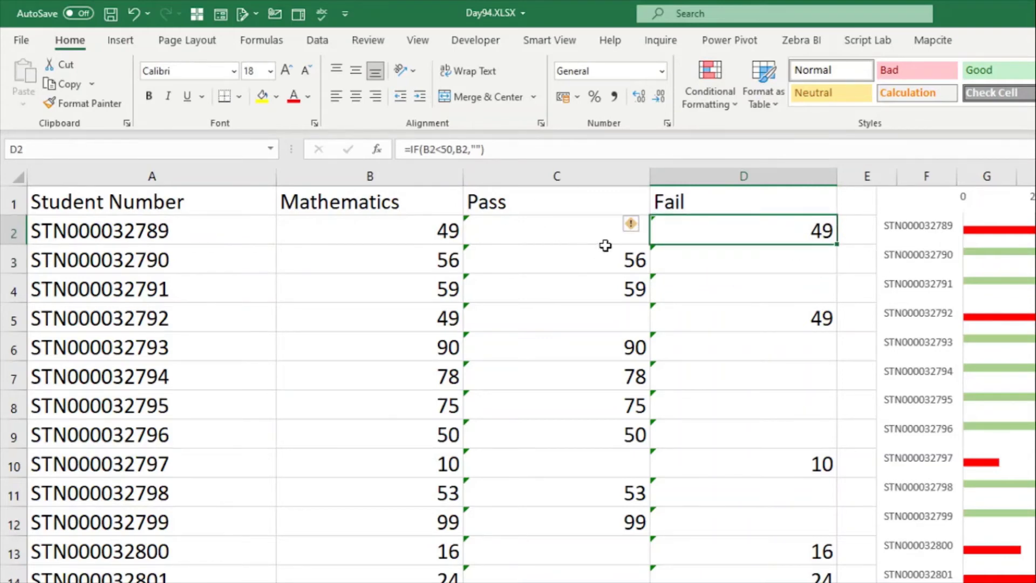
click(451, 236)
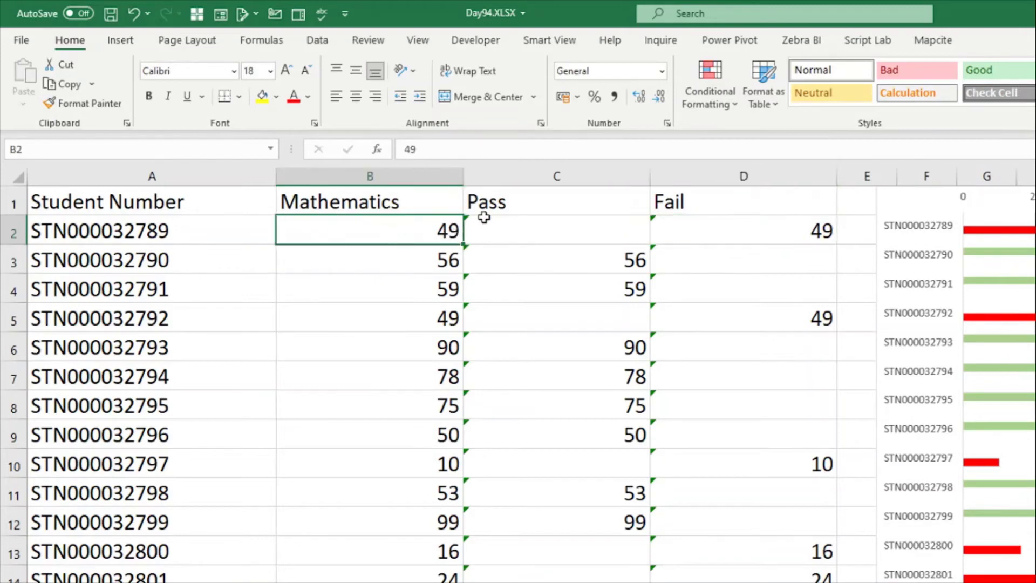
text(51)
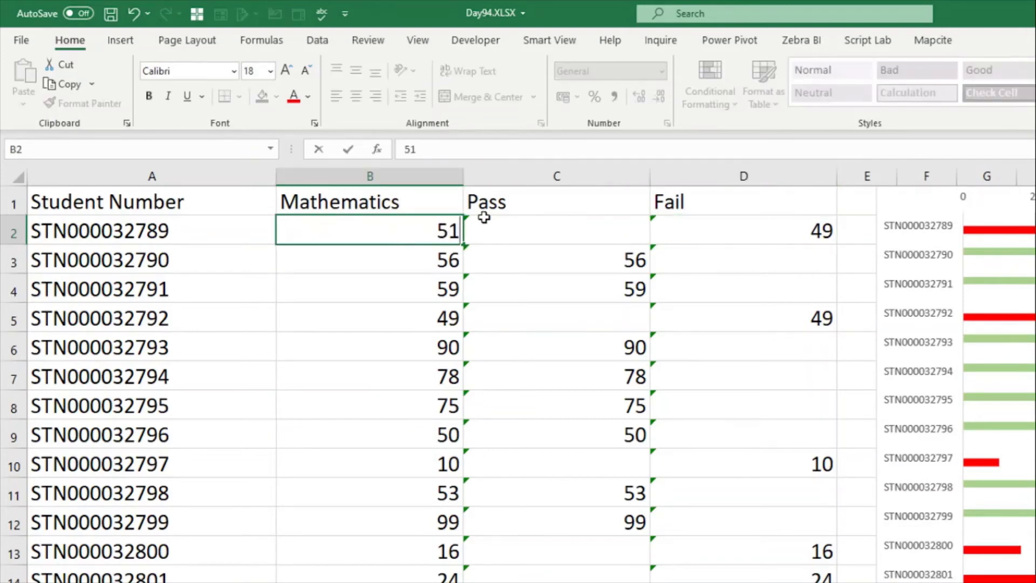
key(Return)
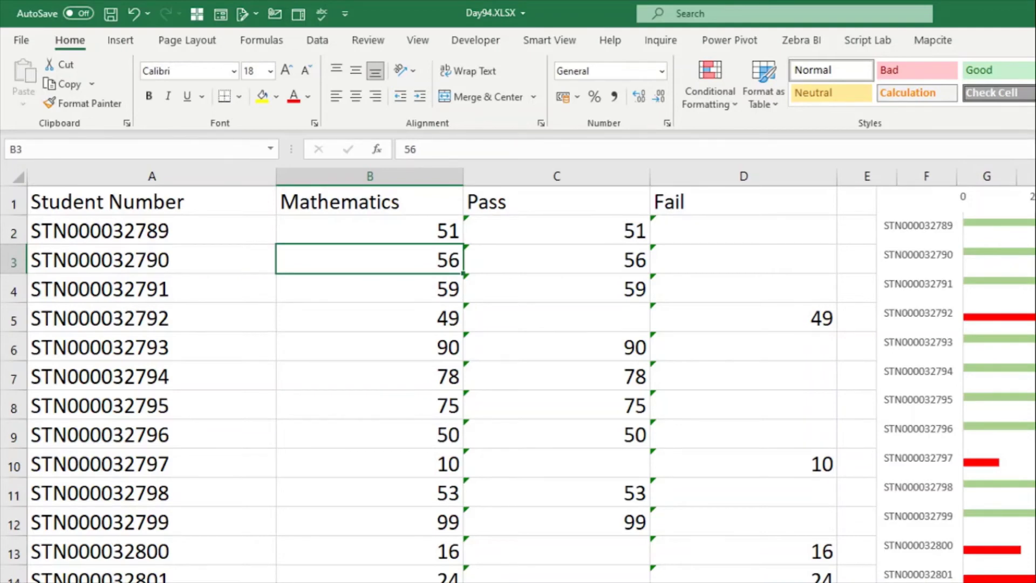
Inspect the source ranges of the chart's green Pass series and red Fail series.
click(1018, 231)
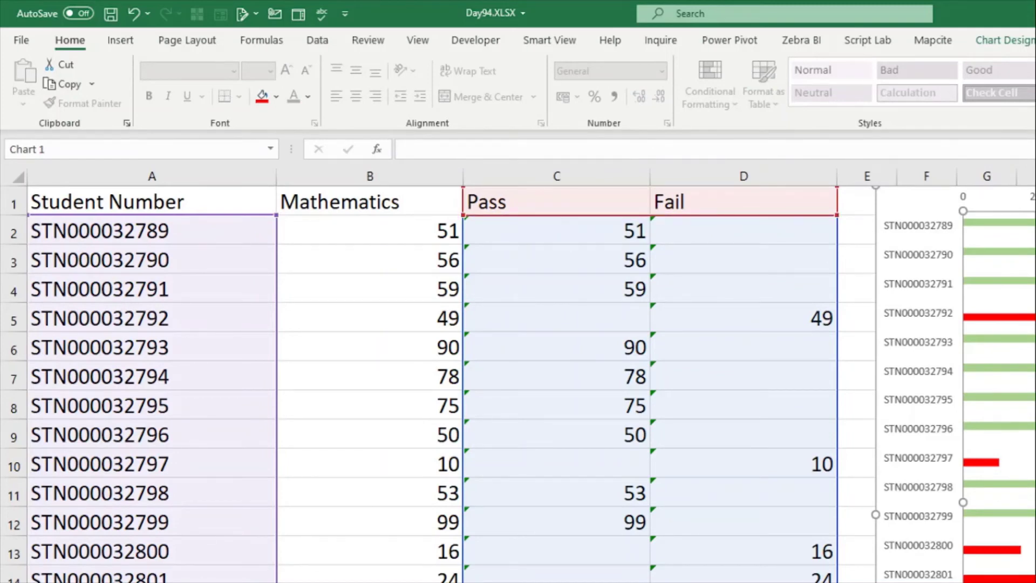
click(1008, 222)
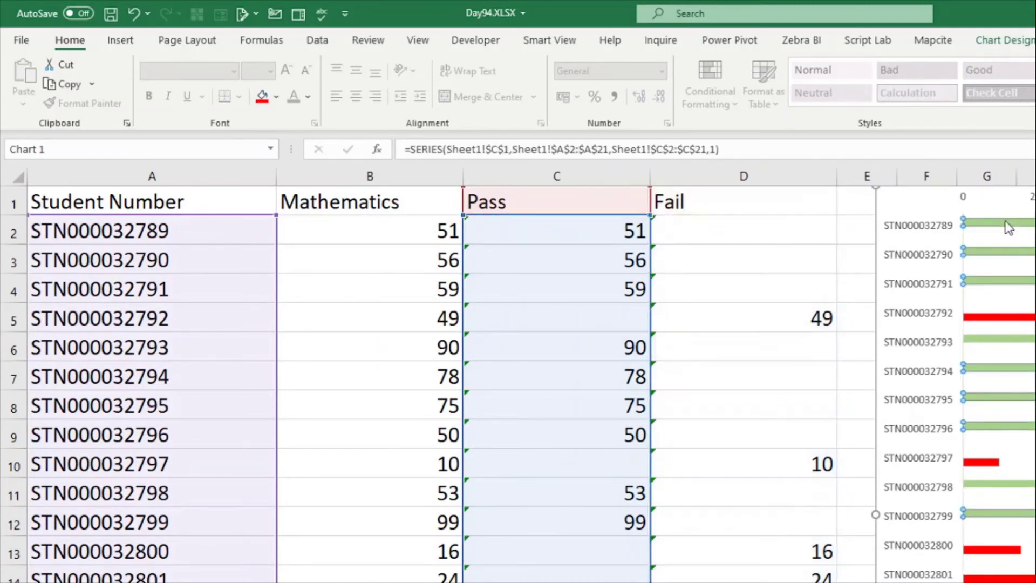
click(1025, 318)
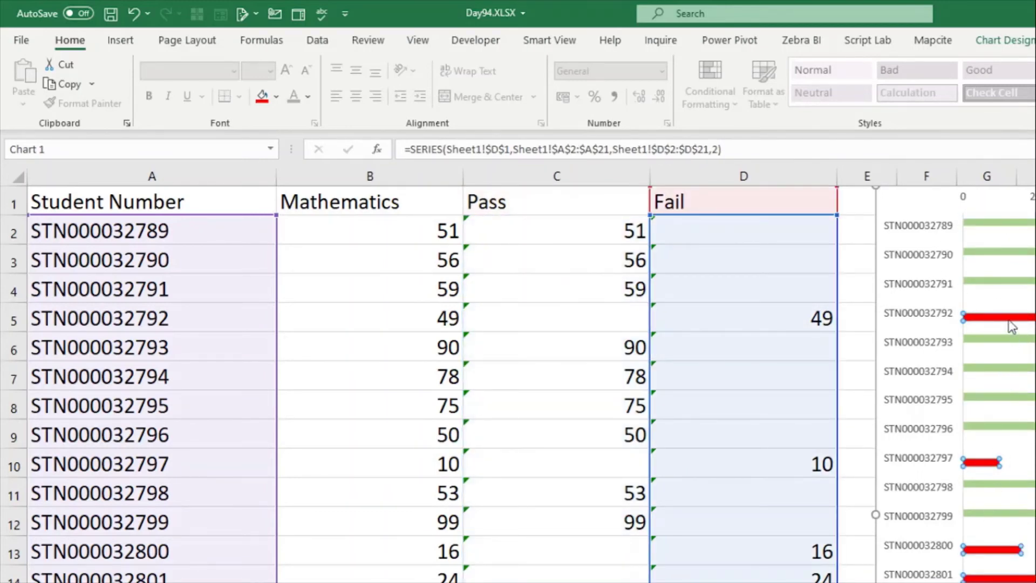
mouse_move(1015, 322)
Set the Mathematics mark of the second student in cell B3 to 40.
click(442, 255)
text(40)
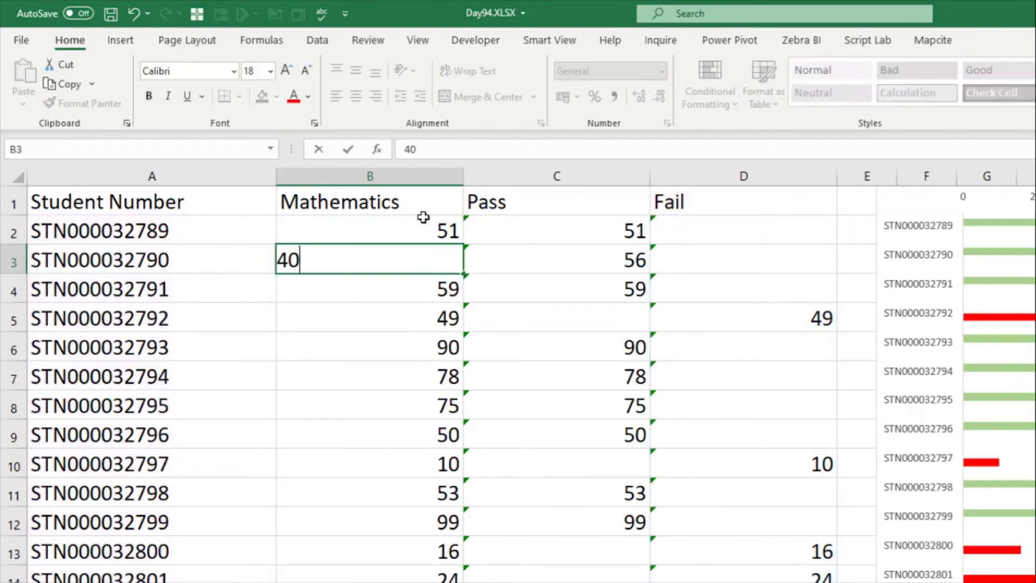
key(Return)
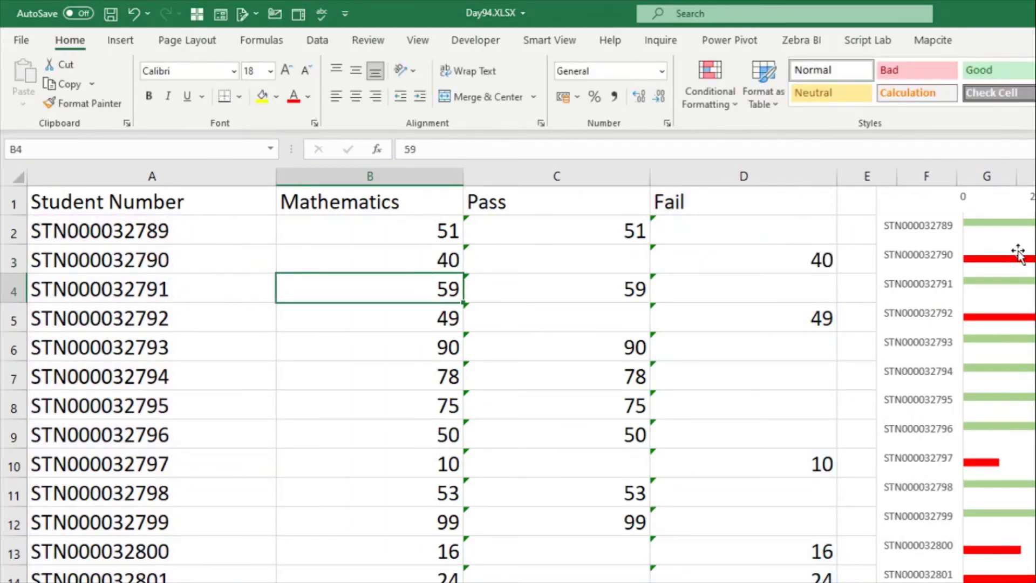
Review the chart's bars and the Pass and Fail helper columns, including the IF formula in C2.
mouse_move(1017, 266)
mouse_move(1005, 288)
drag(508, 209, 744, 580)
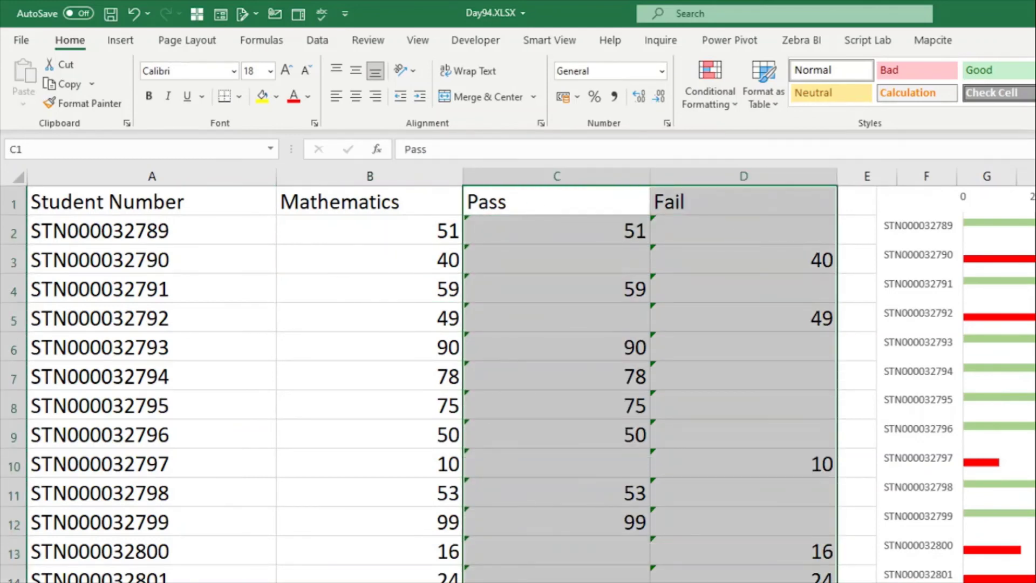
click(594, 224)
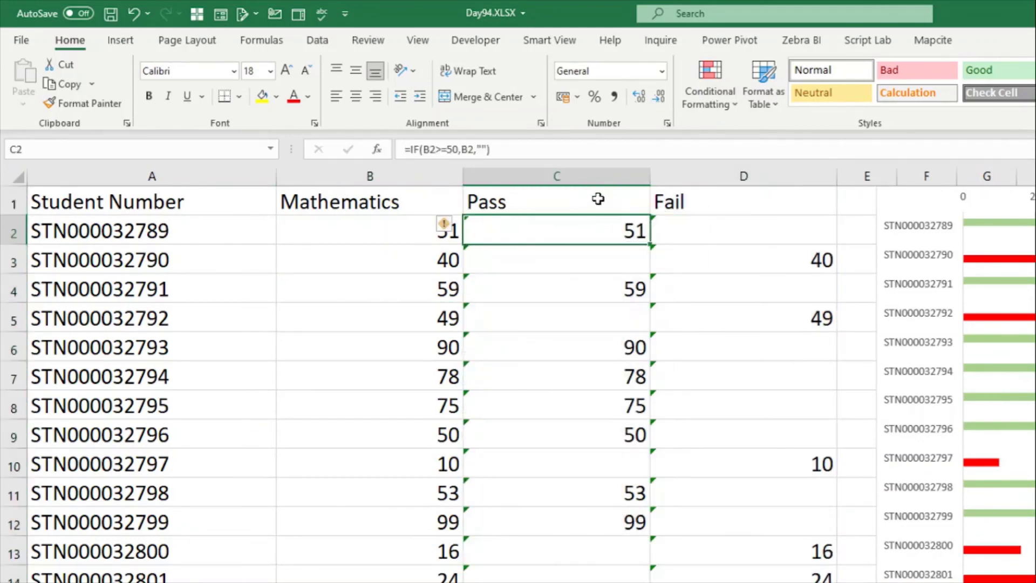